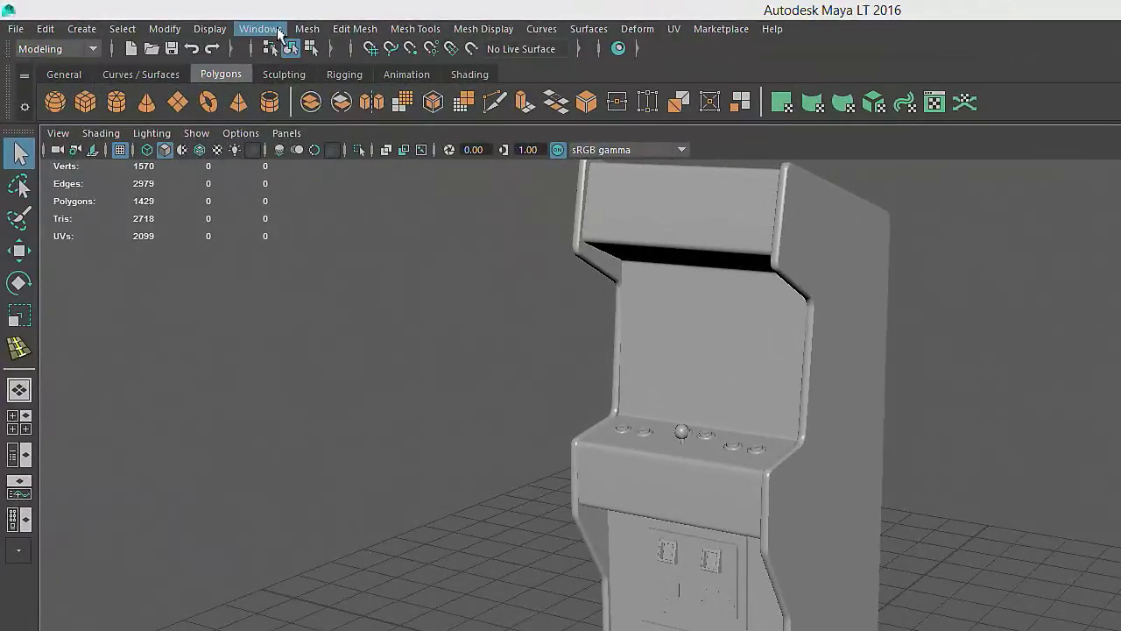
- Open the Hypershade from Windows > Material/Texture Baking Editors, then close its floating window
click(174, 19)
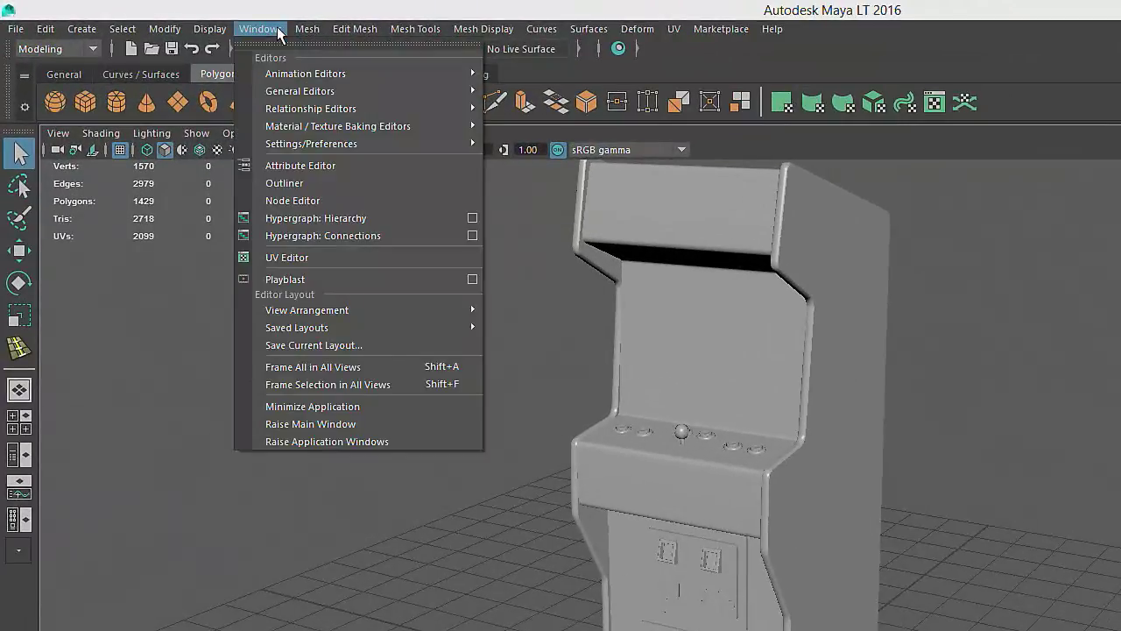
mouse_move(408, 130)
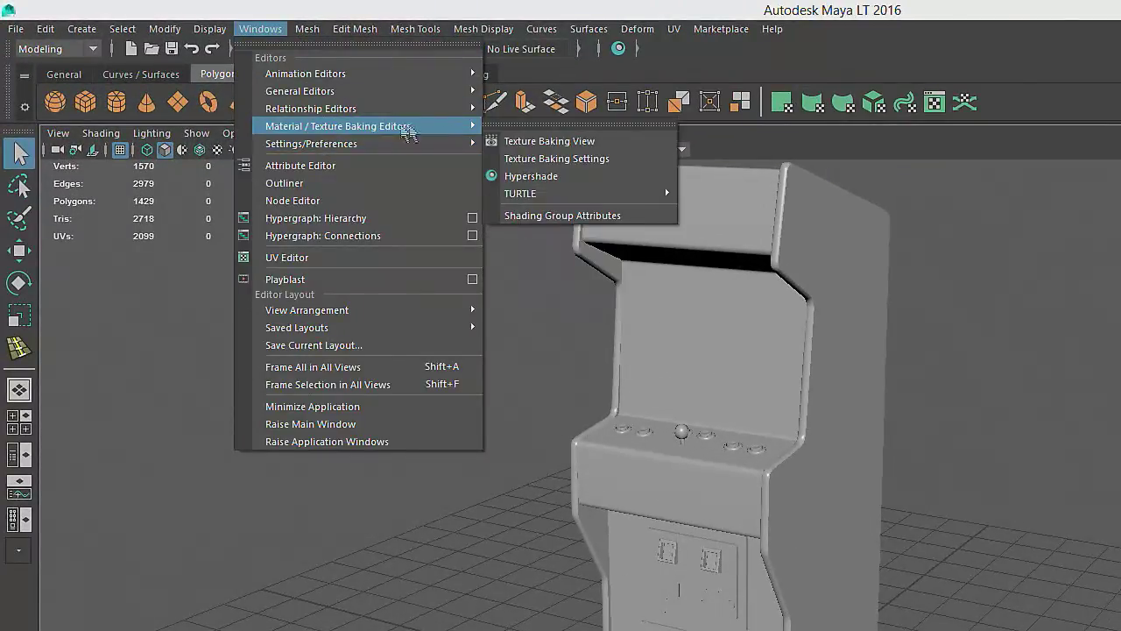
click(543, 177)
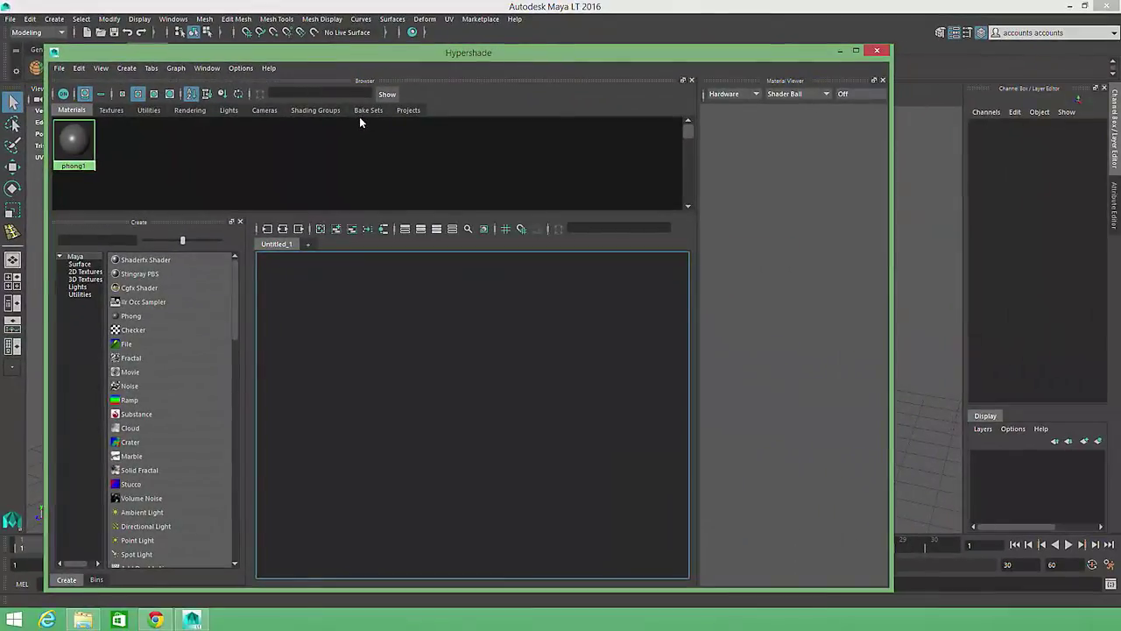
click(877, 50)
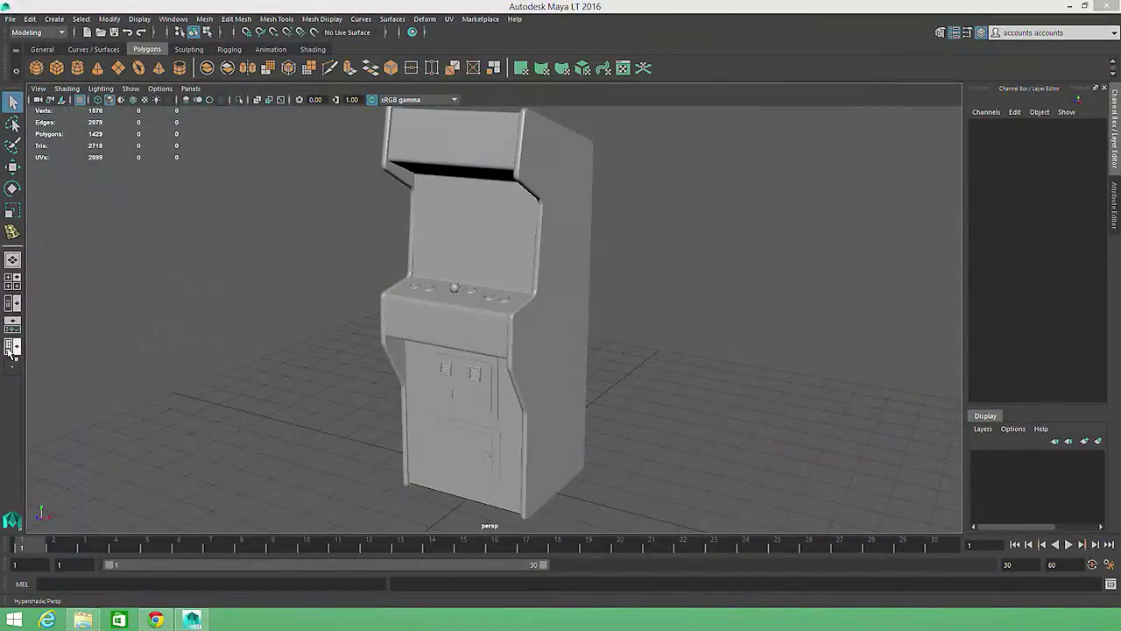
- Switch to the Hypershade/Persp layout and preview the phong1 material with its attributes
click(11, 349)
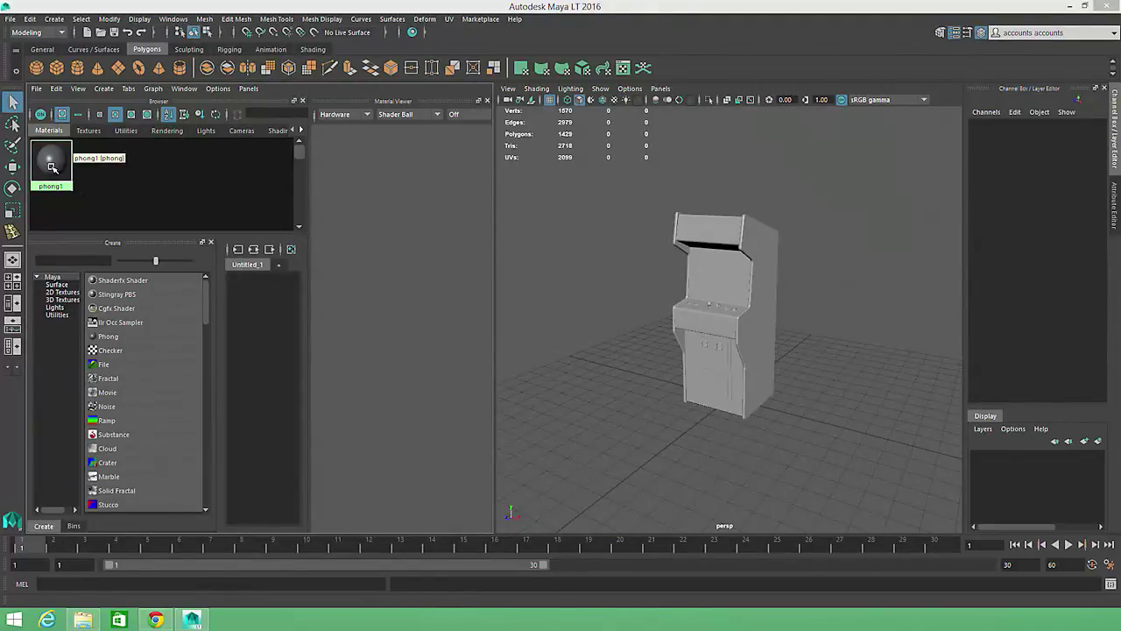
double_click(50, 170)
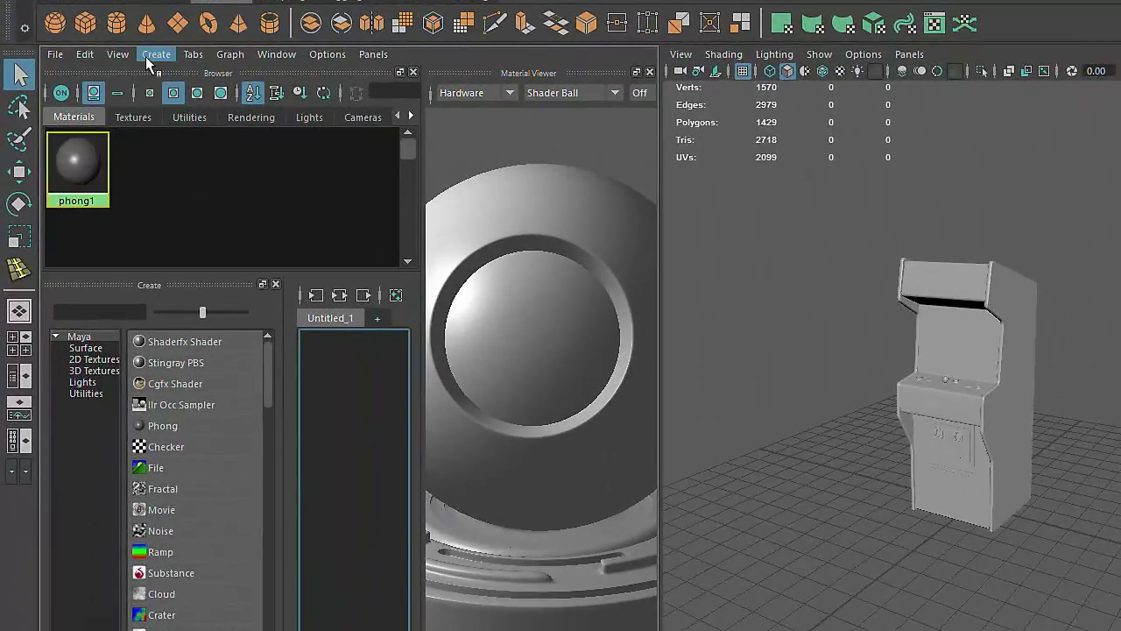
click(146, 56)
- Create a Phong material named phong2 and show it in the Attribute Editor
mouse_move(155, 88)
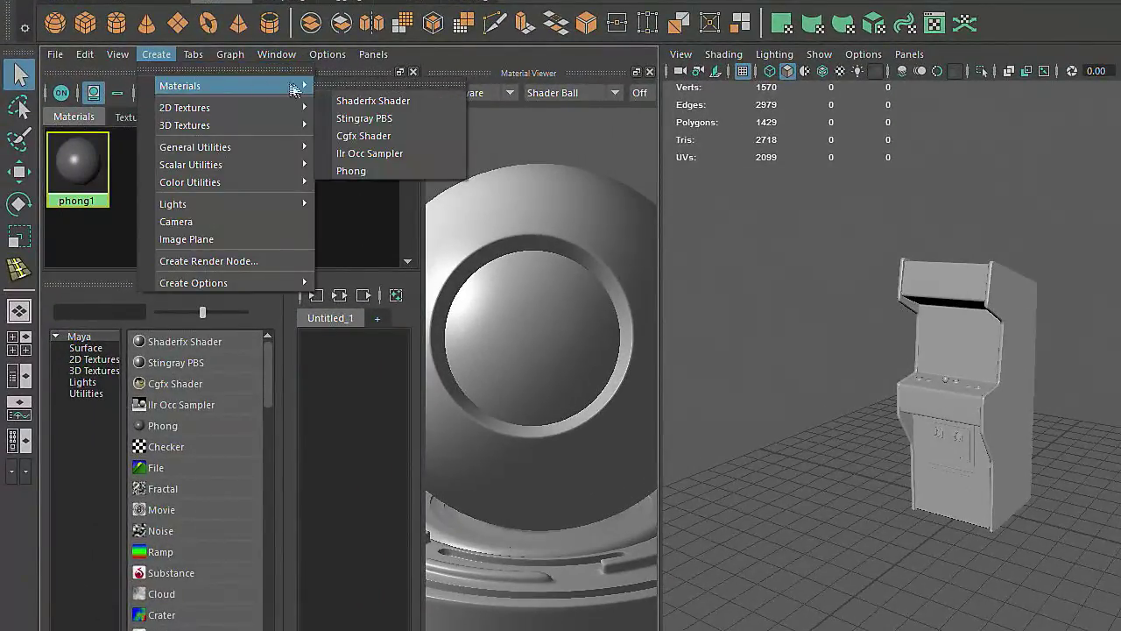
click(371, 172)
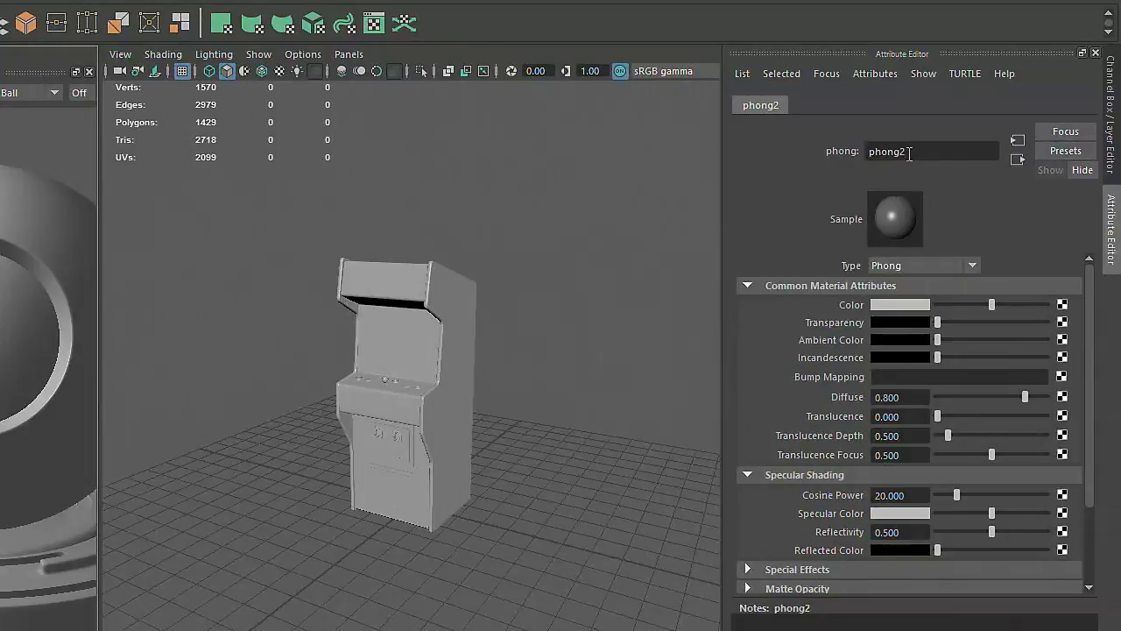
double_click(1120, 154)
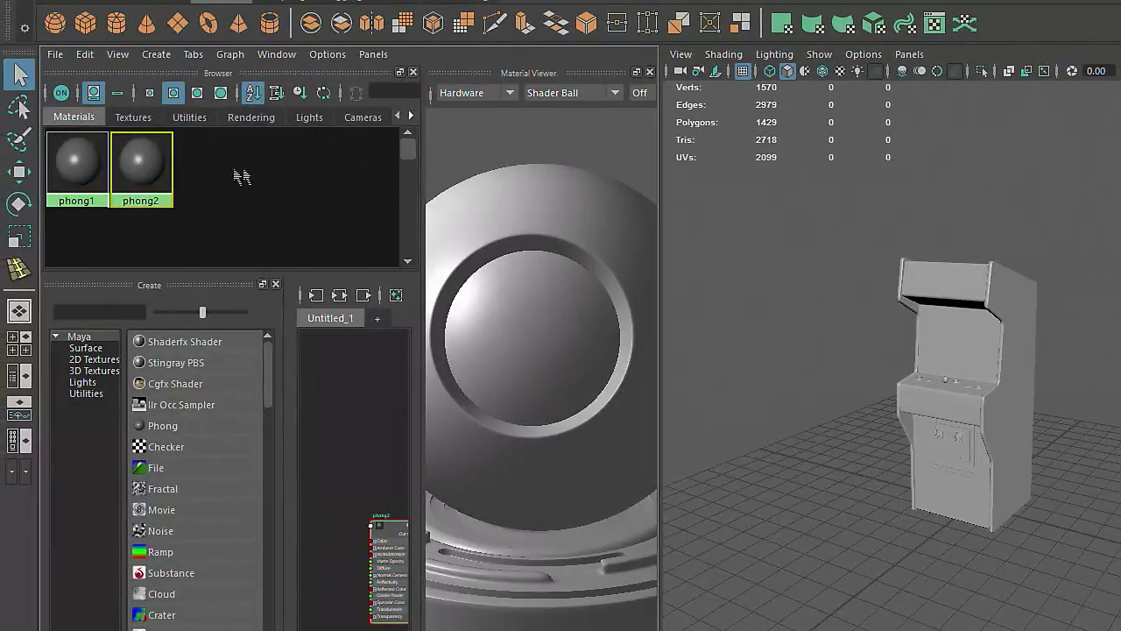
- Rename the phong2 material to 'sidePanelColor'
right_click(157, 168)
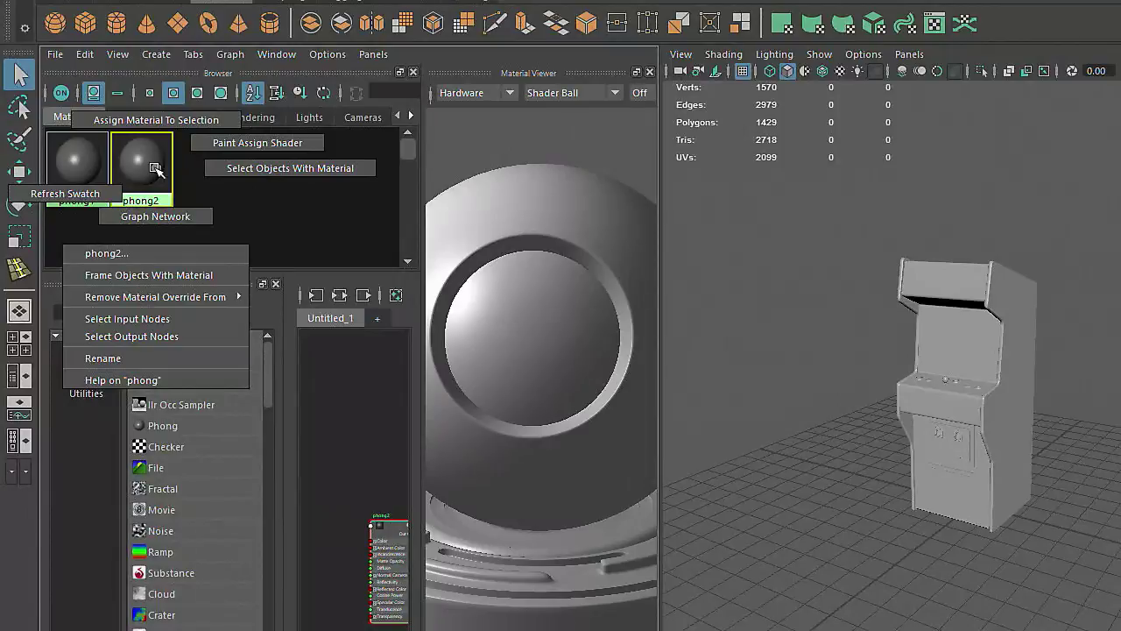
click(155, 360)
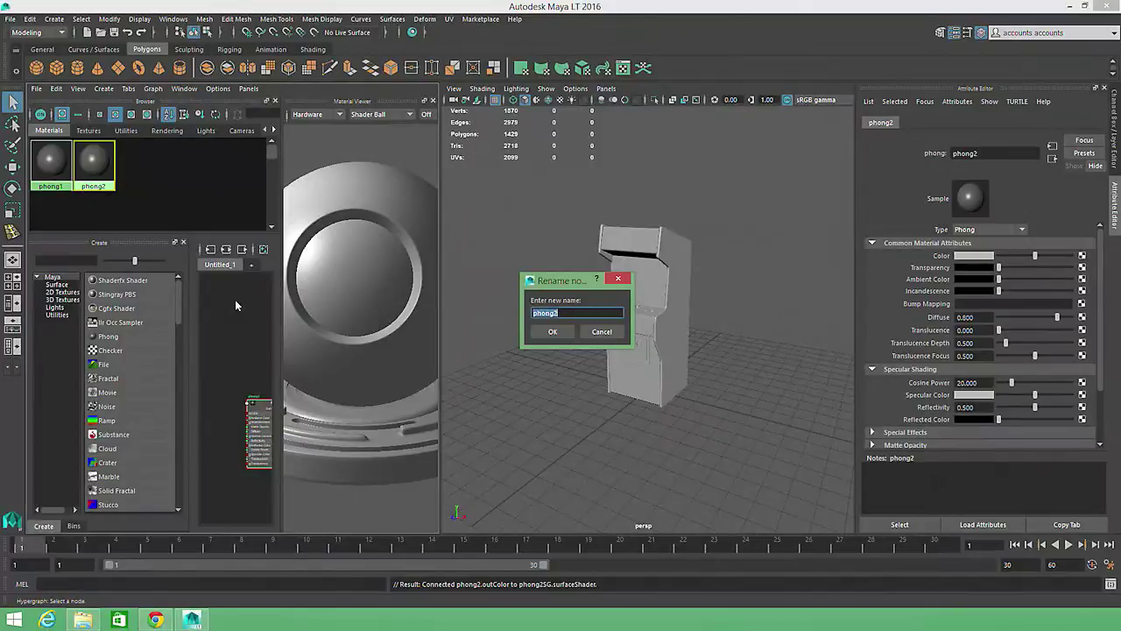
text(sidePanelColor)
key(Return)
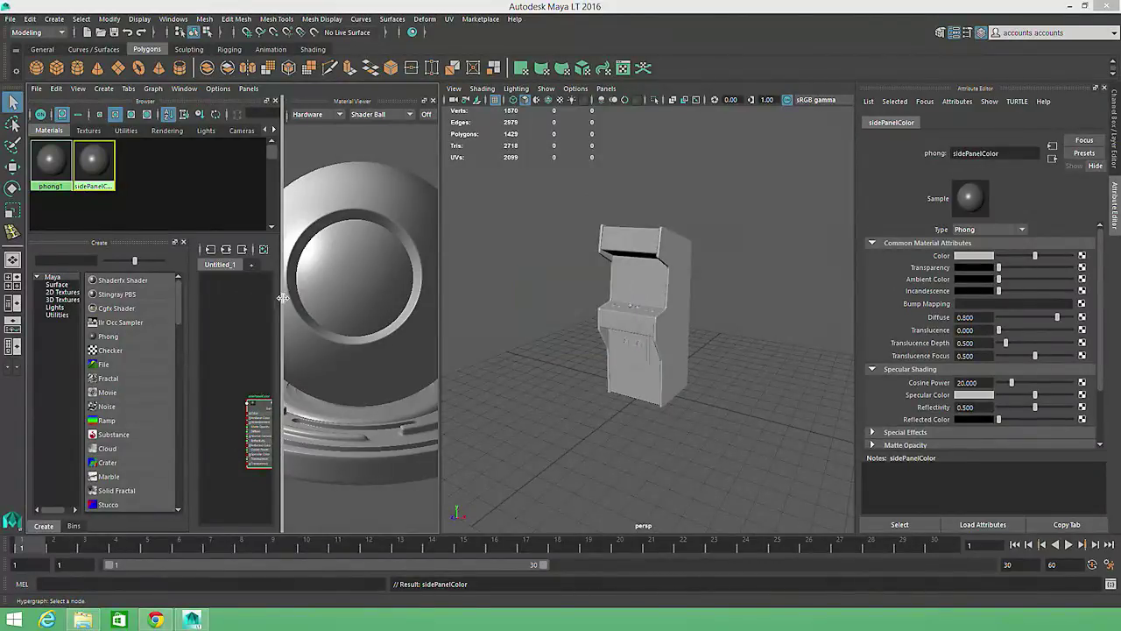
- Select the right and left cabinet side panels and assign them the existing sidePanelColor material
middle_drag(98, 165, 687, 248)
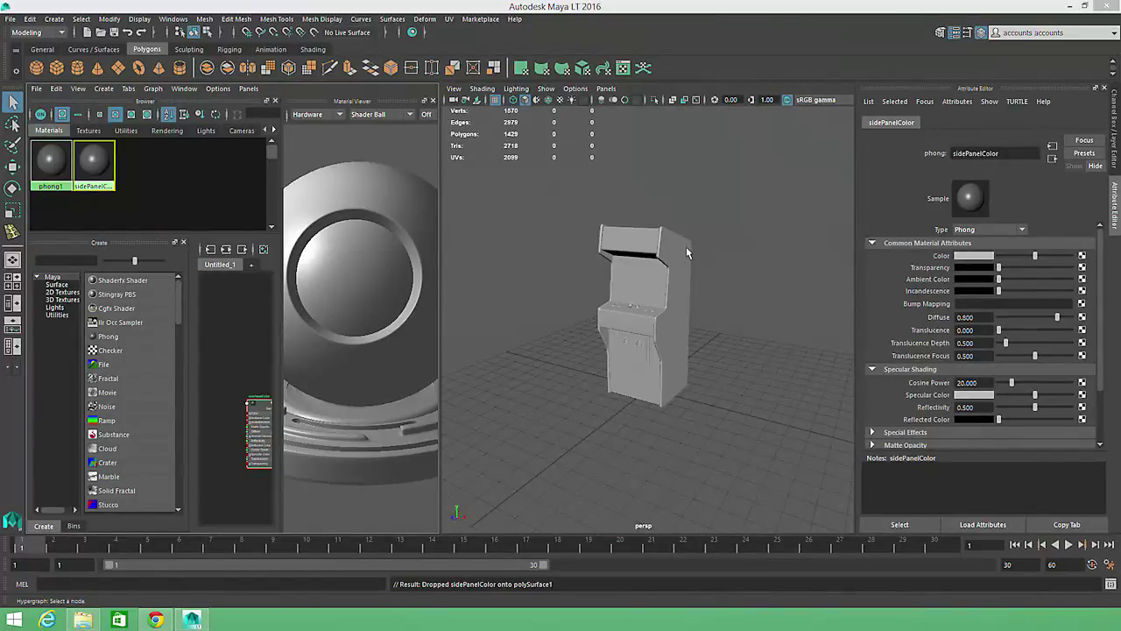
click(687, 253)
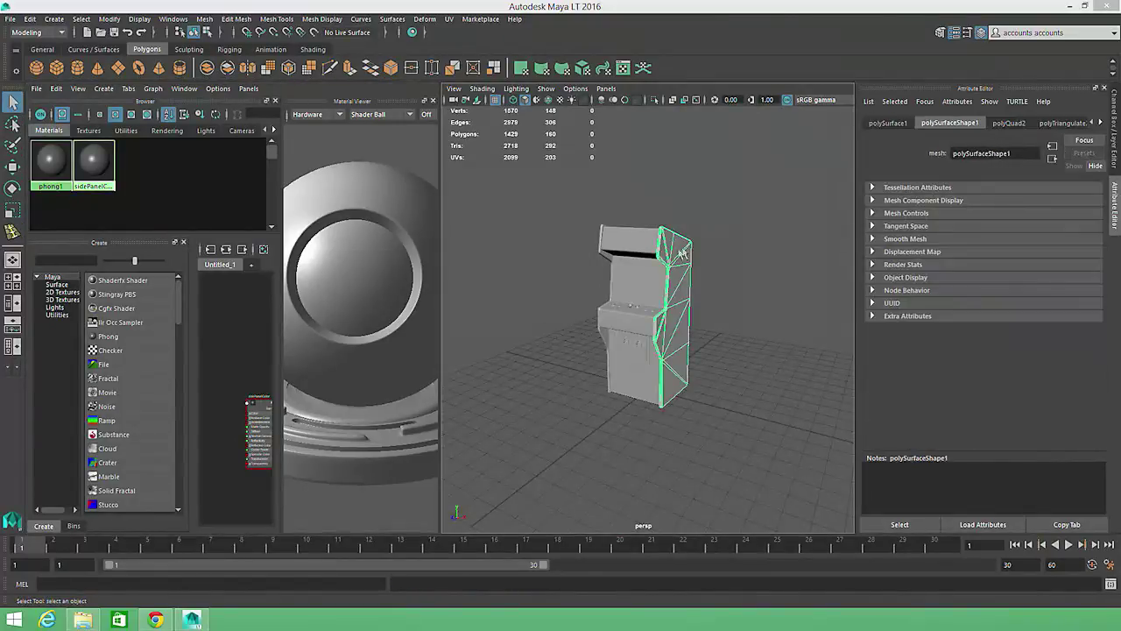
shift+click(606, 256)
right_click(604, 259)
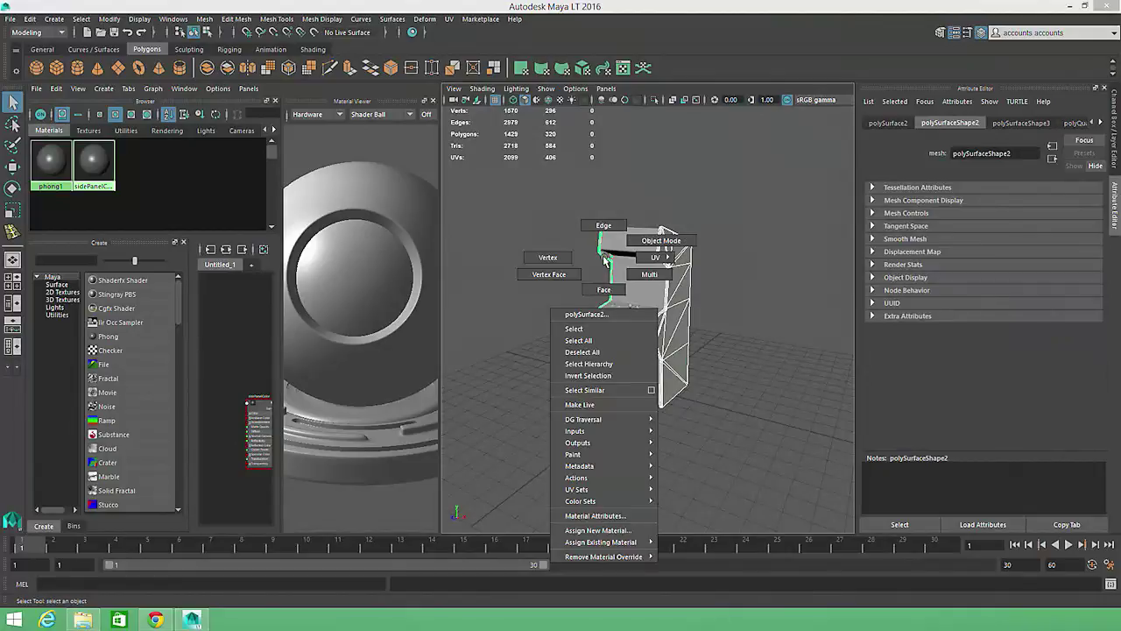
mouse_move(617, 542)
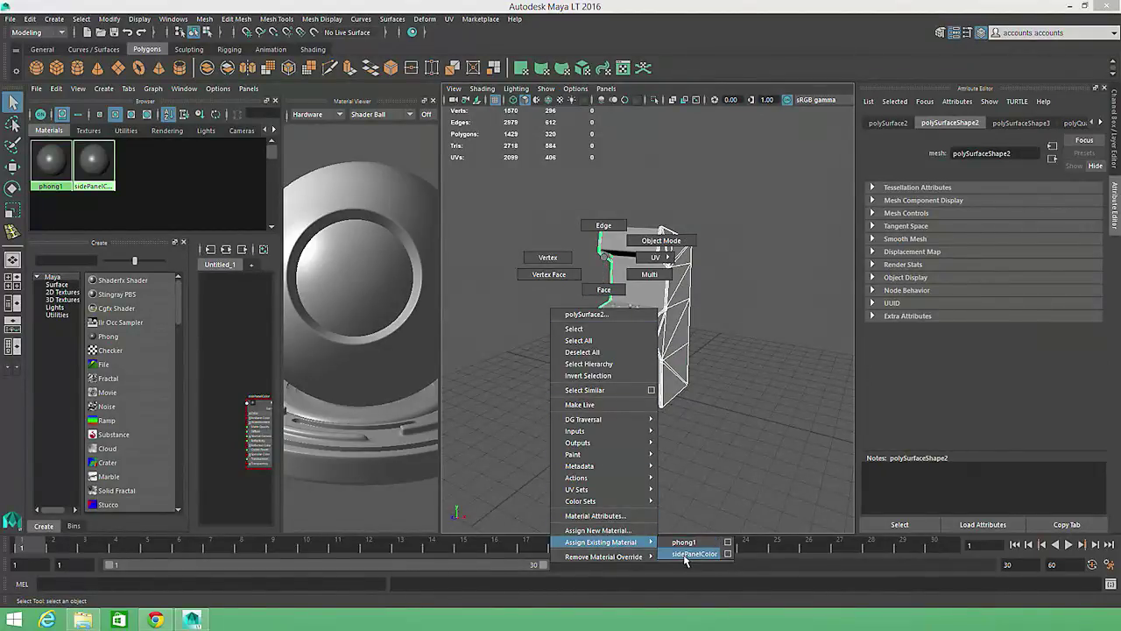
click(686, 554)
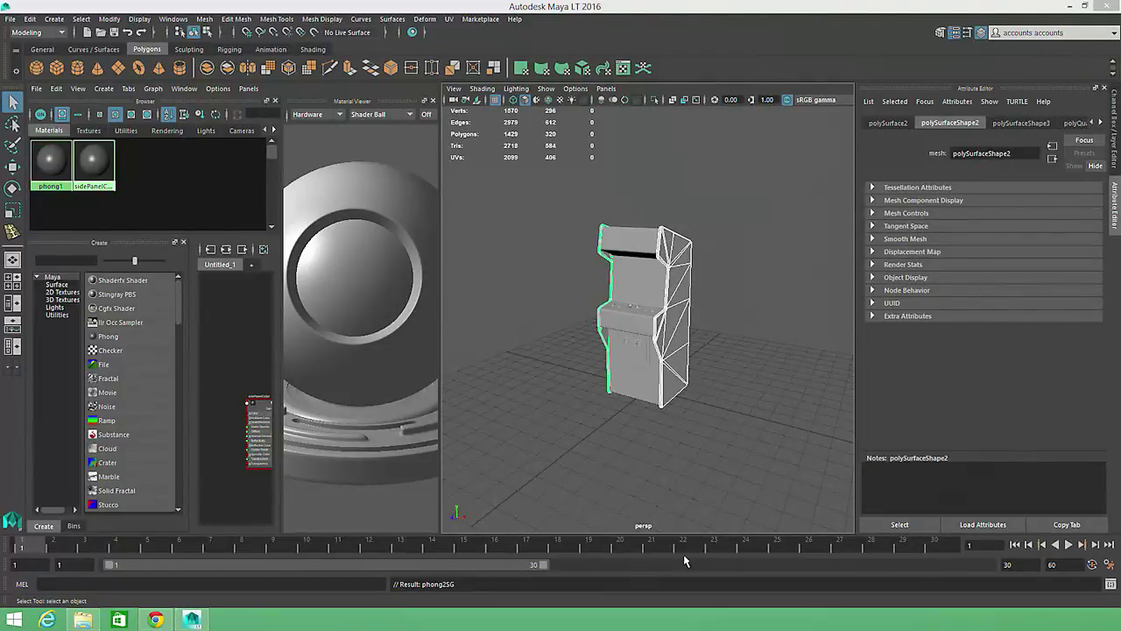
- Set sidePanelColor's Color to a dark purple by adjusting hue and value in the colour picker
click(100, 158)
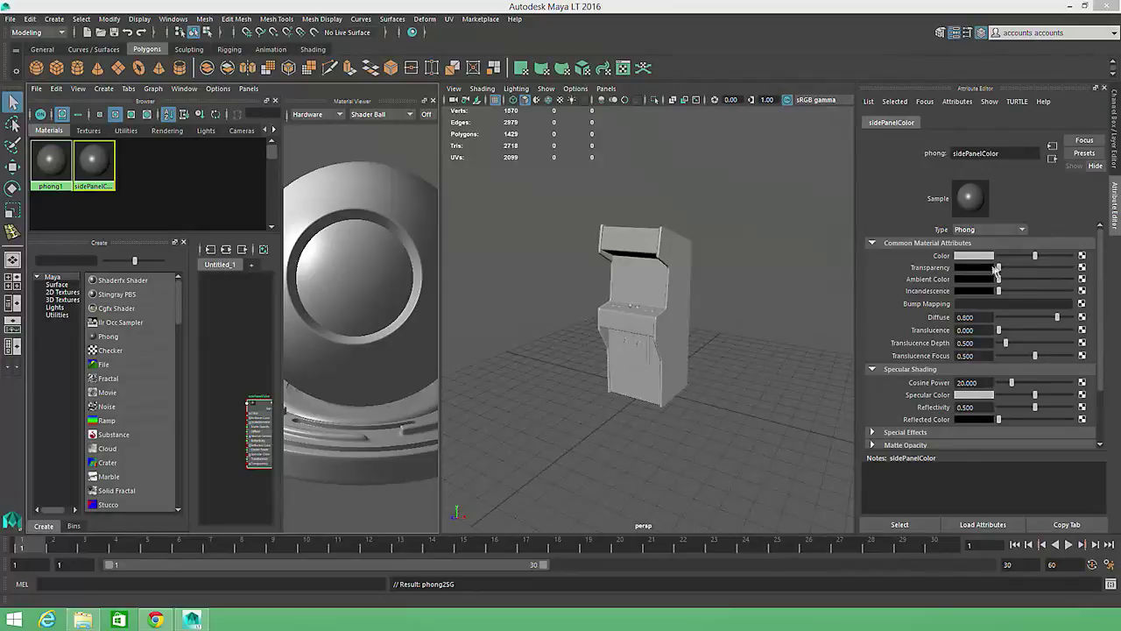
mouse_move(1037, 259)
mouse_down()
mouse_move(986, 263)
mouse_move(1053, 268)
mouse_move(1018, 269)
mouse_up()
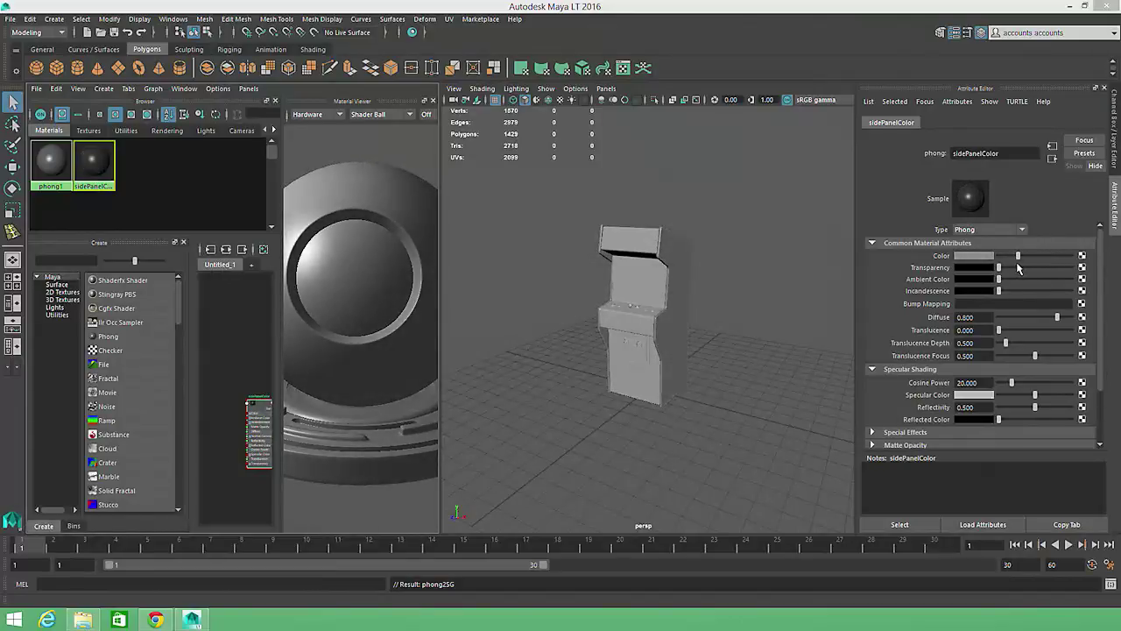
click(980, 257)
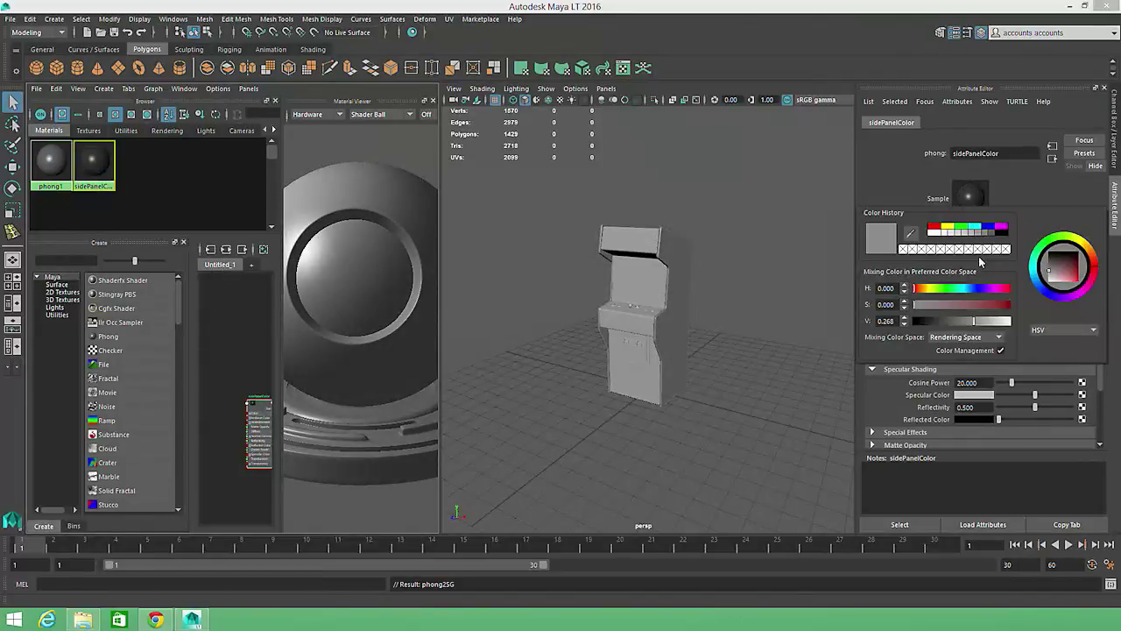
drag(1070, 277, 1067, 268)
click(1071, 298)
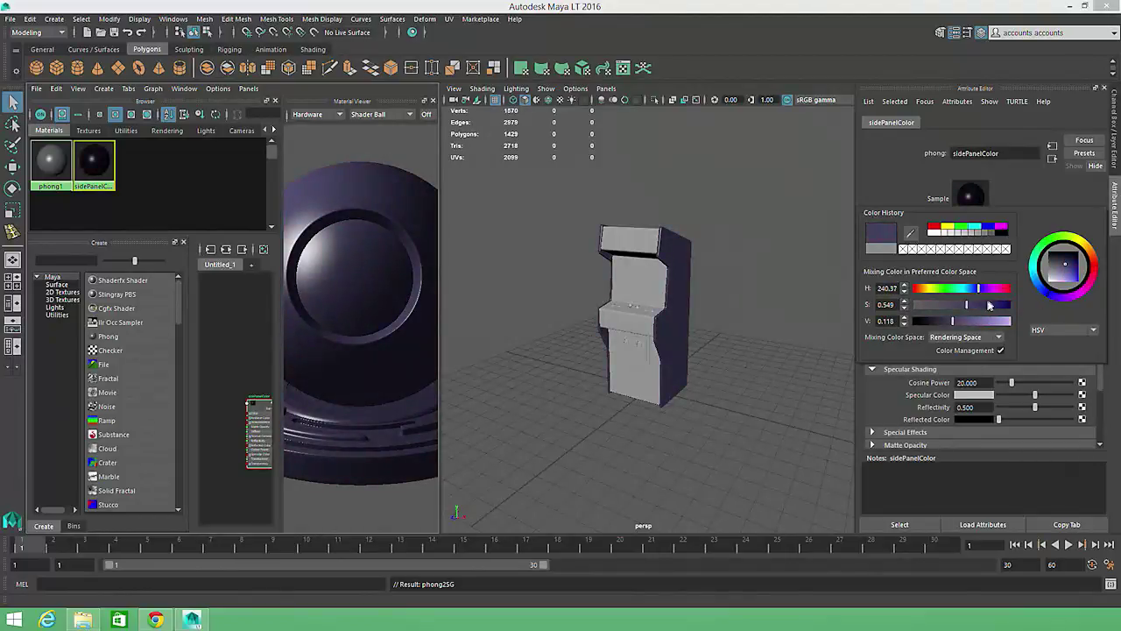
click(966, 228)
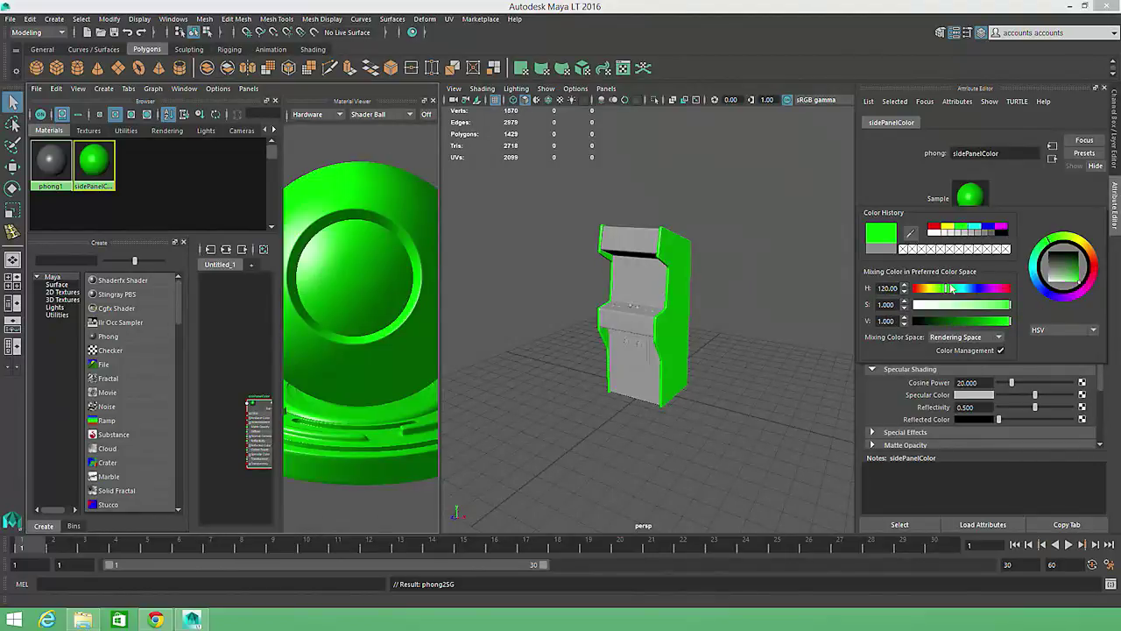
click(980, 290)
drag(980, 290, 957, 304)
click(967, 322)
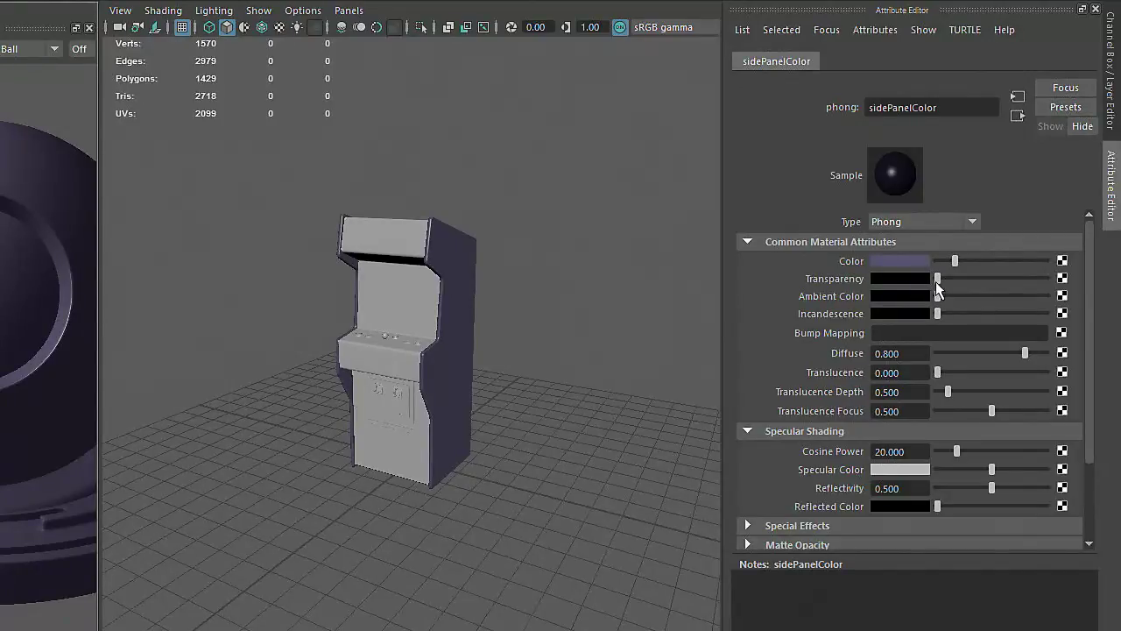
drag(937, 282, 1038, 282)
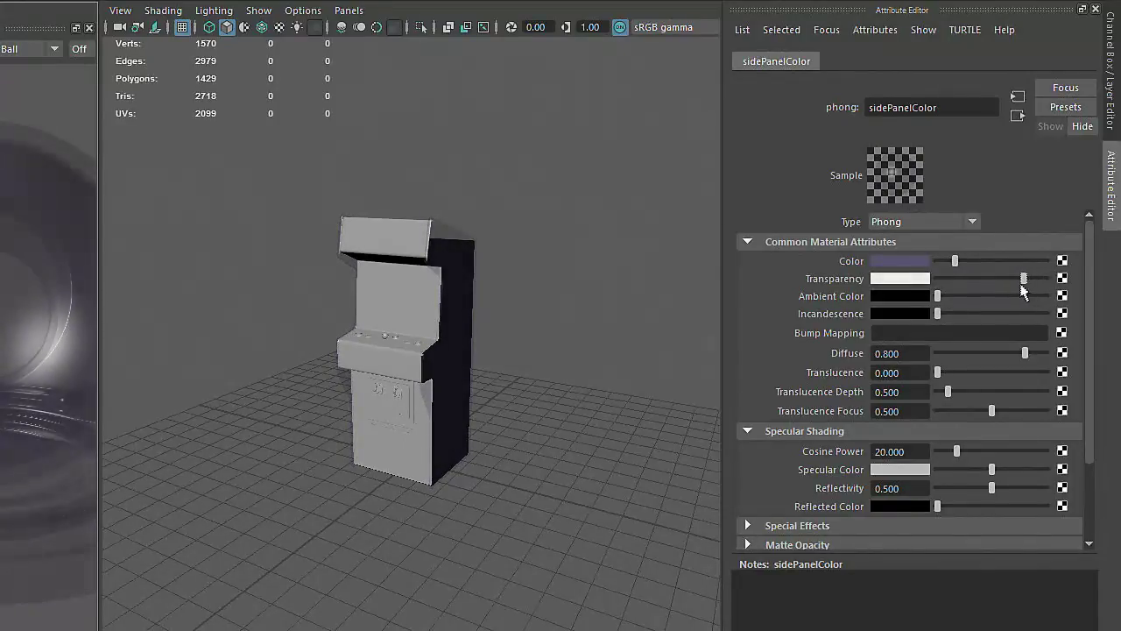
drag(1022, 287, 916, 292)
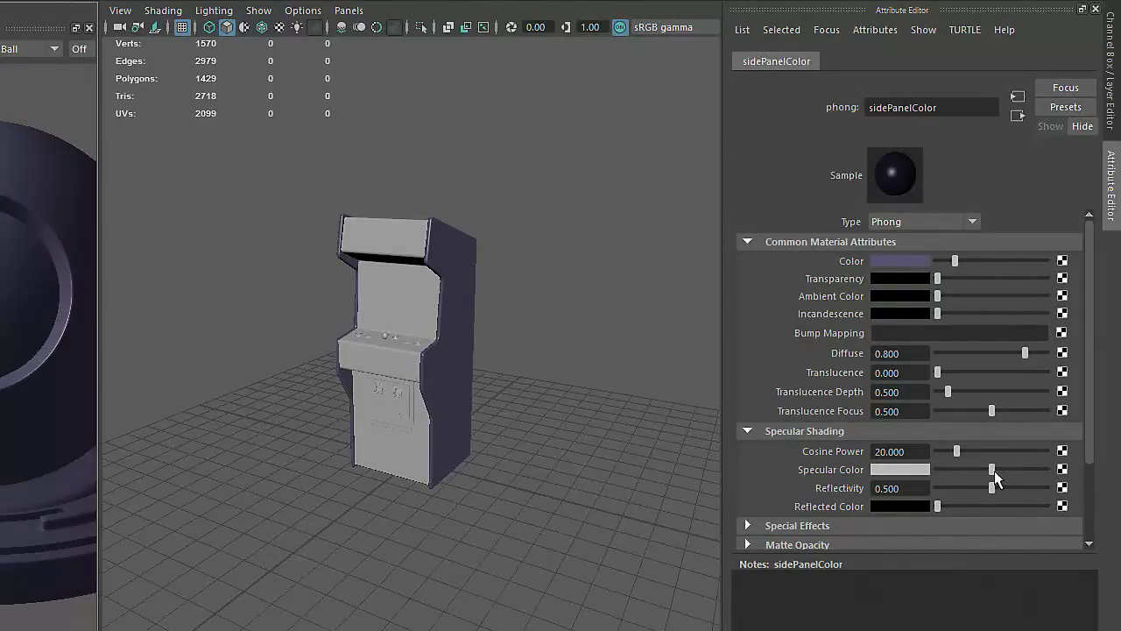
- Give sidePanelColor a lavender Specular Color (hue 240, saturation 0.551) and Cosine Power 8.374
drag(993, 471, 916, 473)
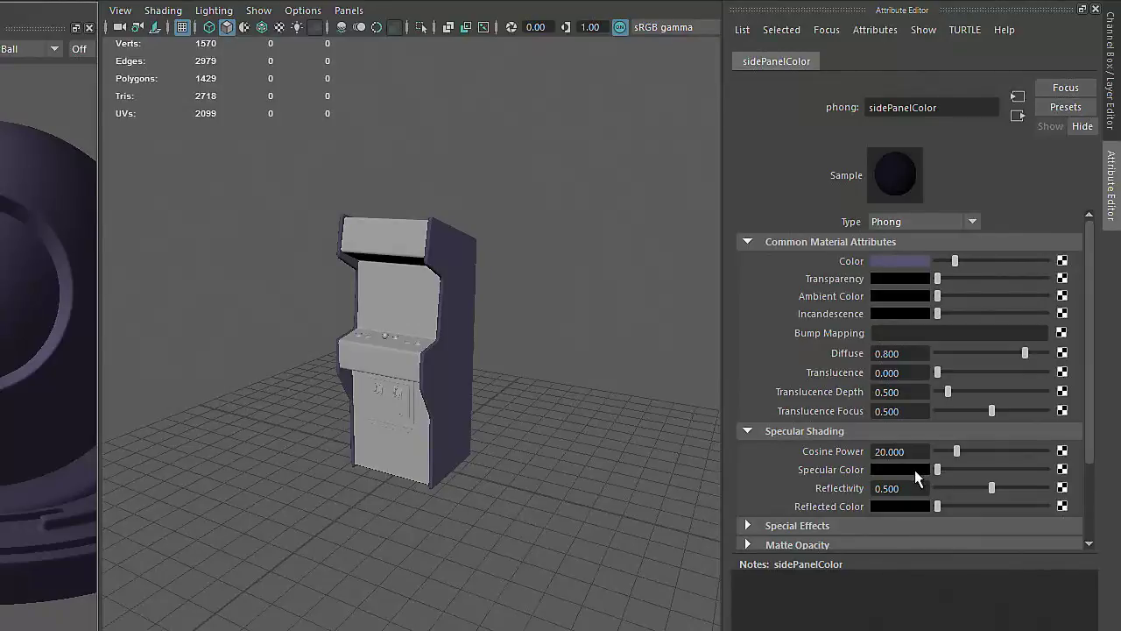
drag(937, 468, 1012, 475)
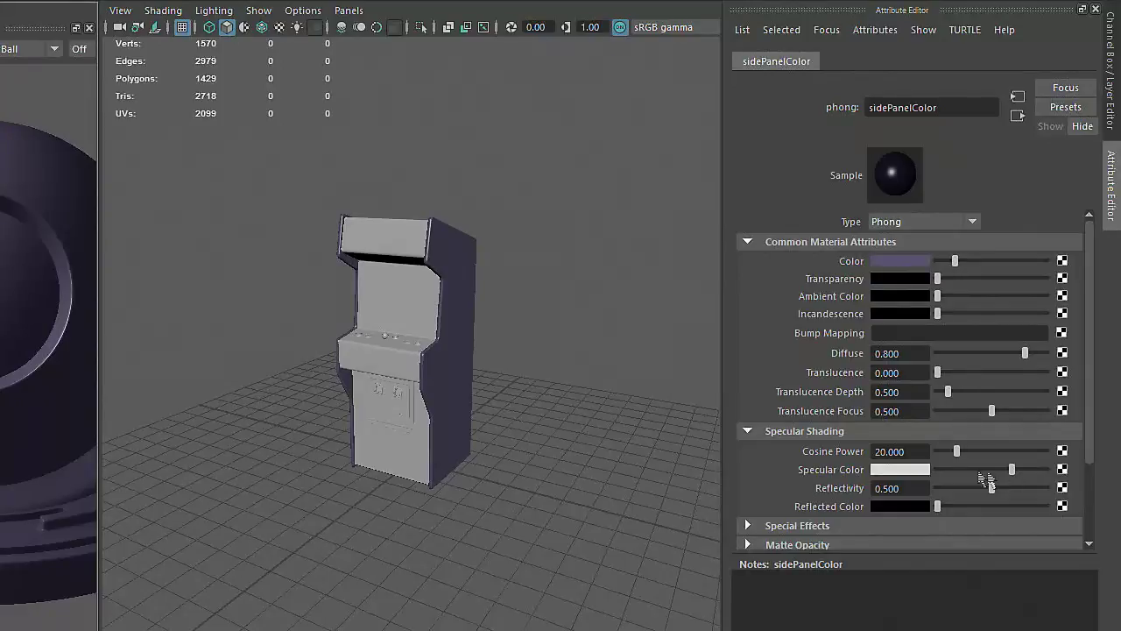
click(918, 471)
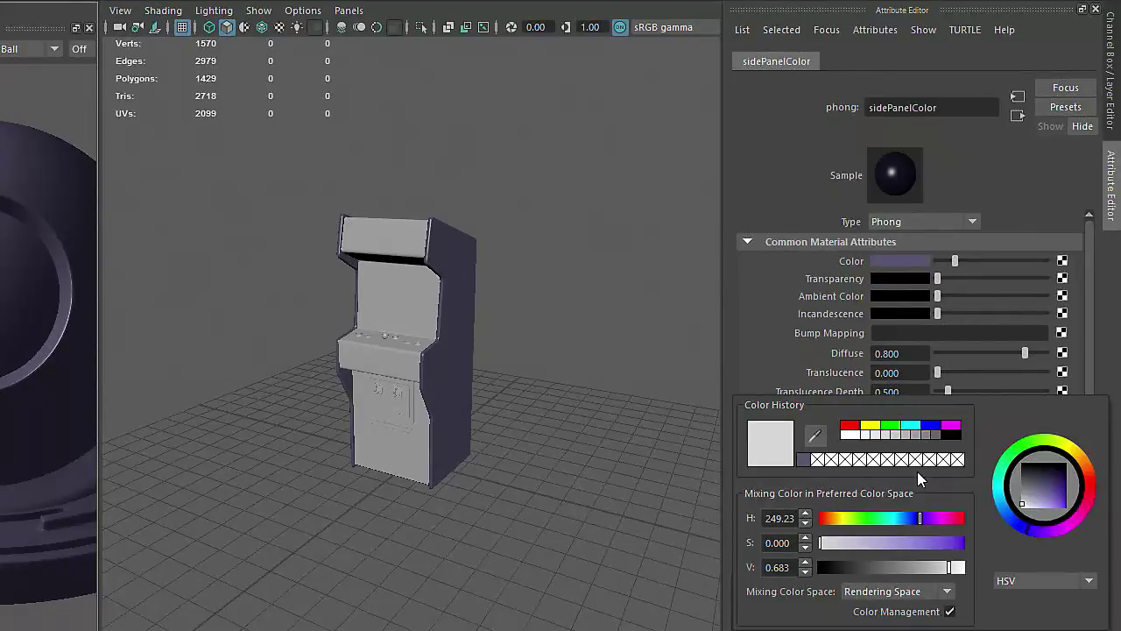
drag(919, 518, 899, 545)
click(916, 519)
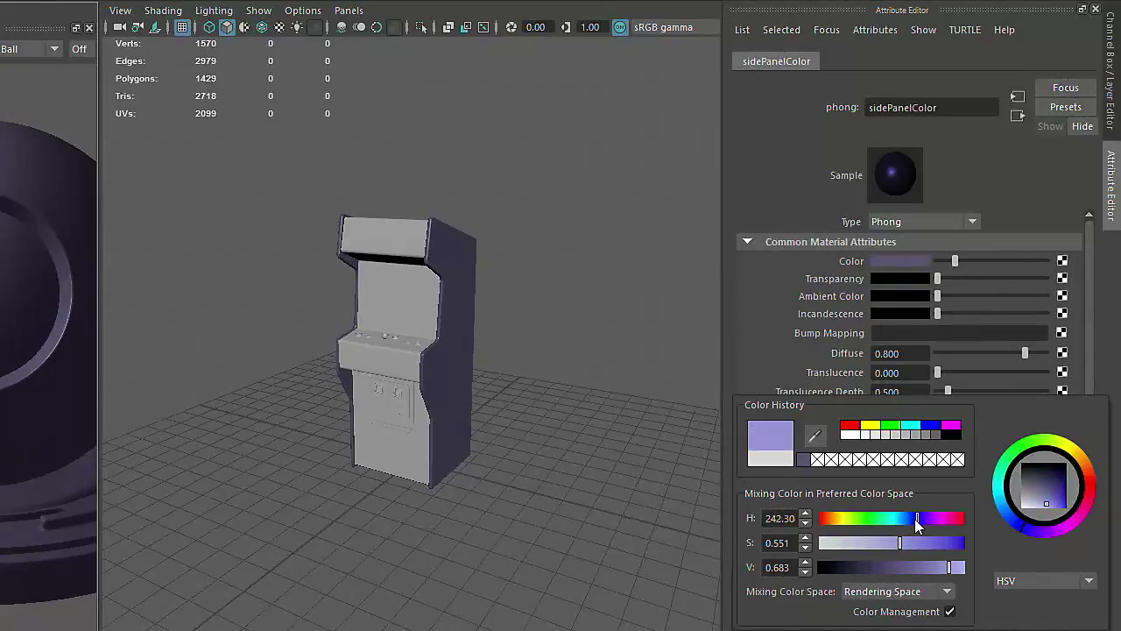
click(914, 518)
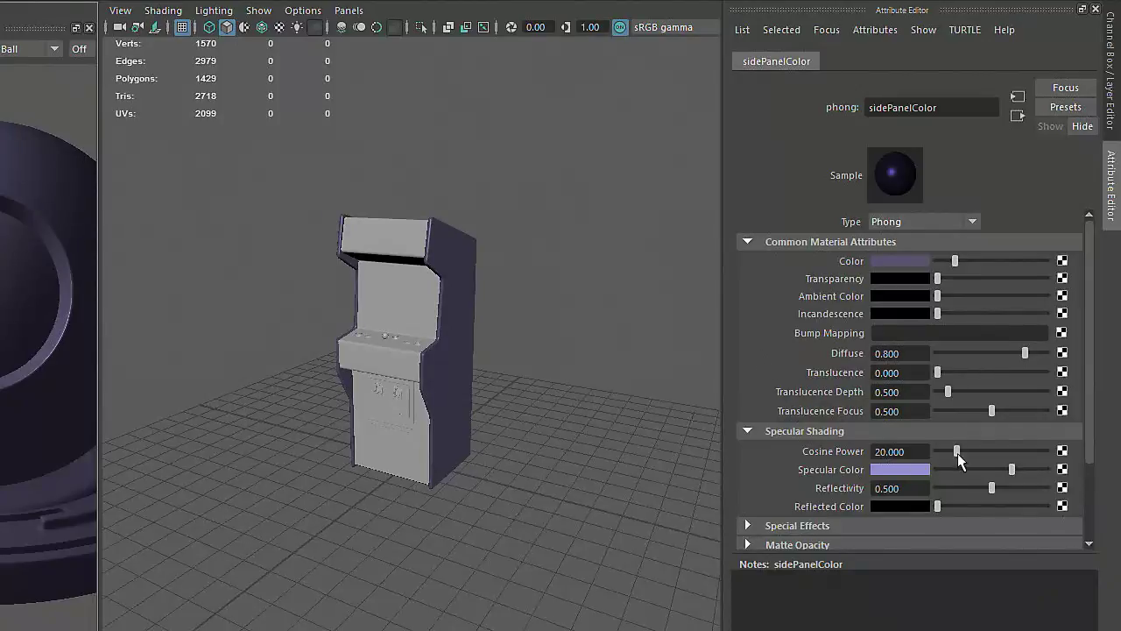
mouse_move(956, 451)
mouse_down()
mouse_move(1035, 460)
mouse_move(933, 460)
mouse_move(944, 457)
mouse_up()
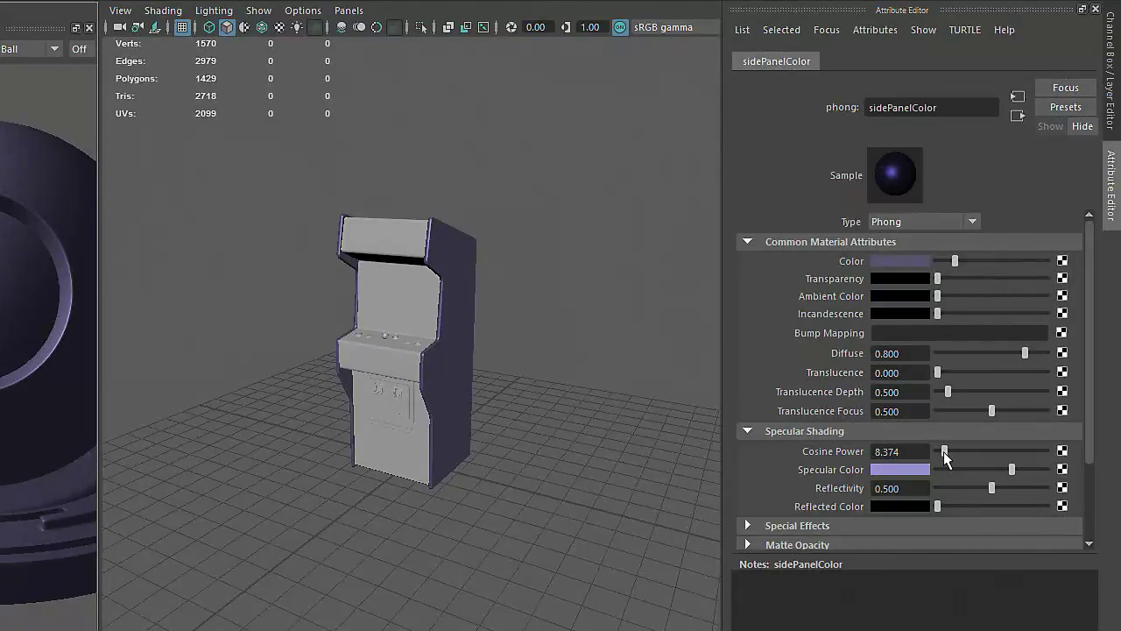